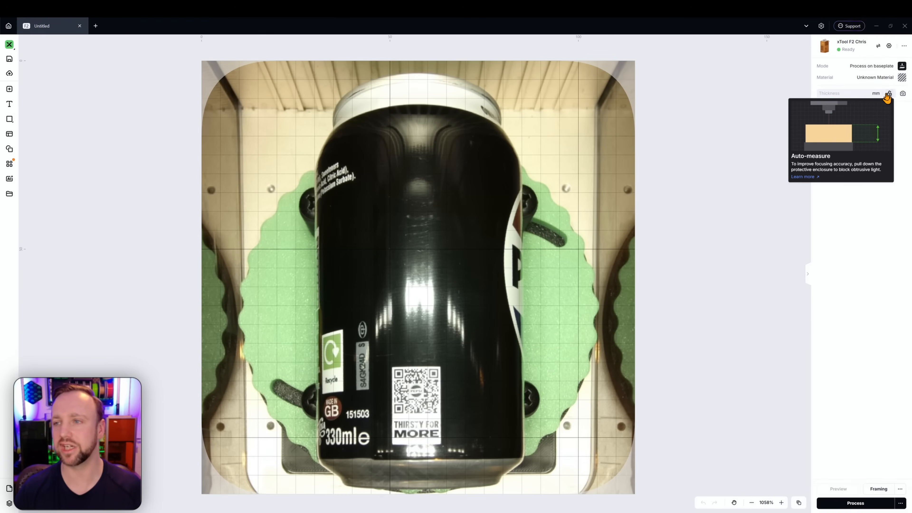
# Step: Auto-measure the thickness of the can on the baseplate
pyautogui.click(879, 94)
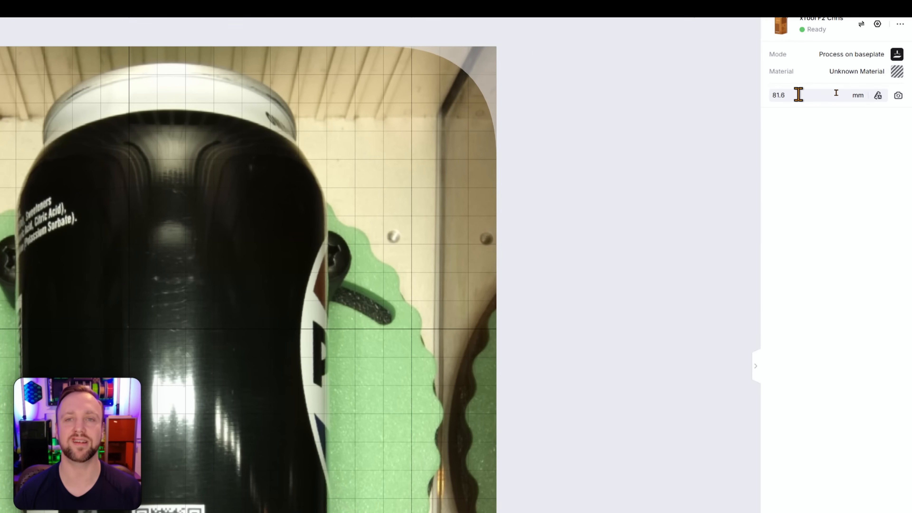
pyautogui.moveTo(798, 95)
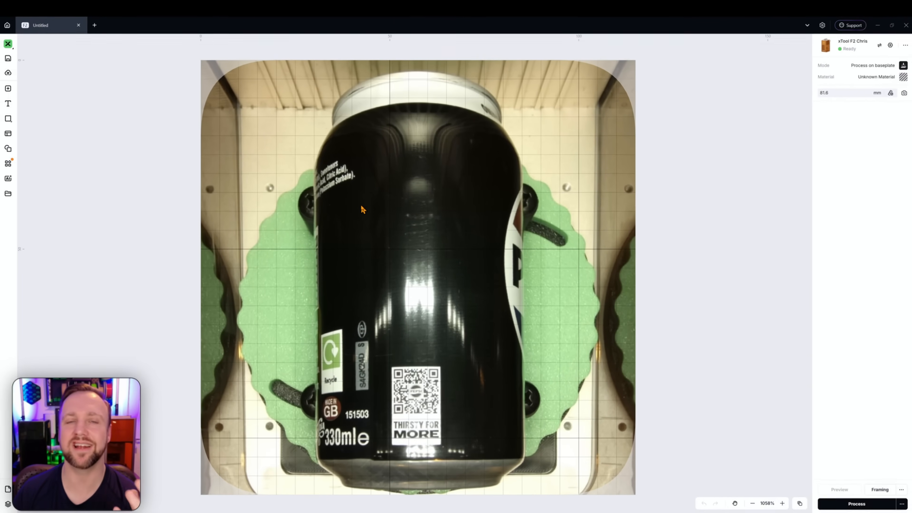
# Step: Apply the 1/64"(0.2mm) Black Metal Business Card material and auto-measure the can's thickness again
pyautogui.click(876, 80)
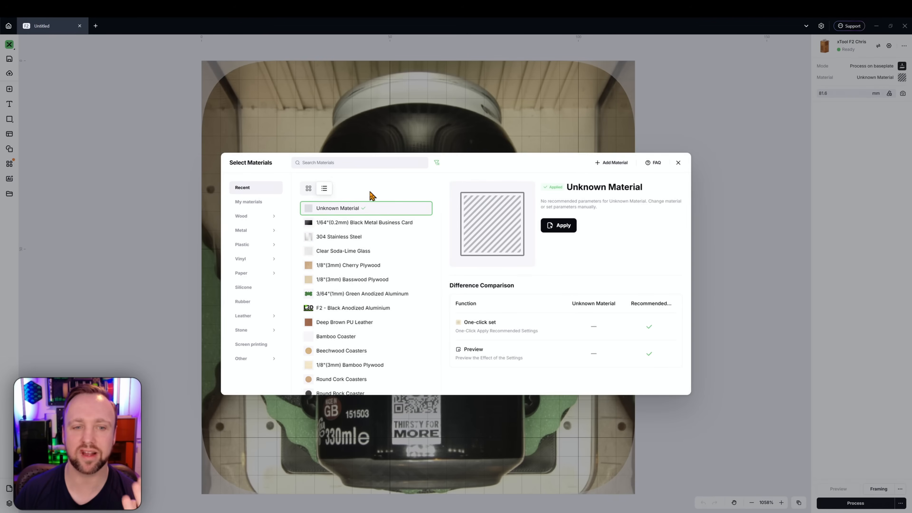
pyautogui.click(336, 229)
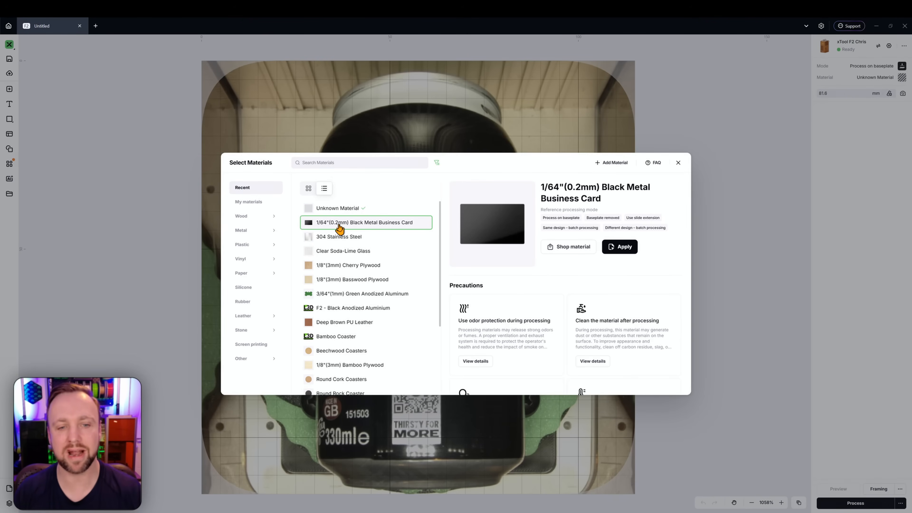
pyautogui.click(619, 247)
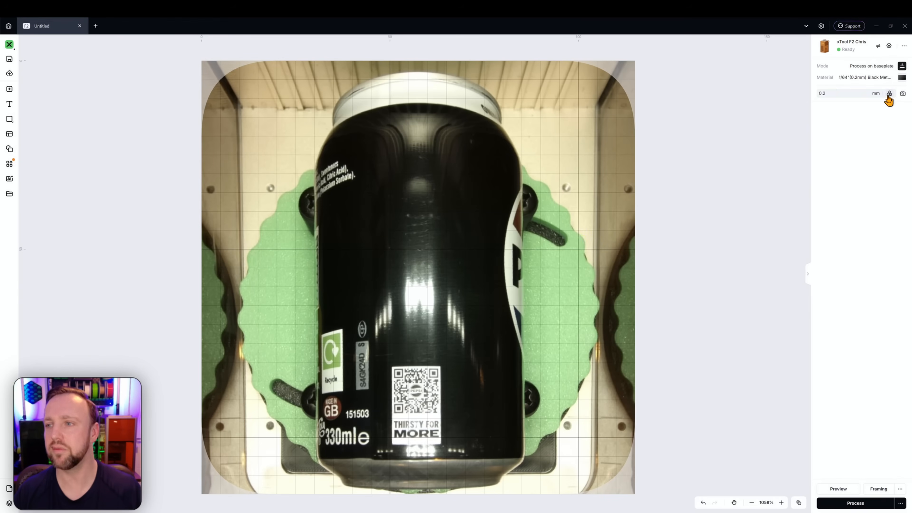
pyautogui.click(888, 90)
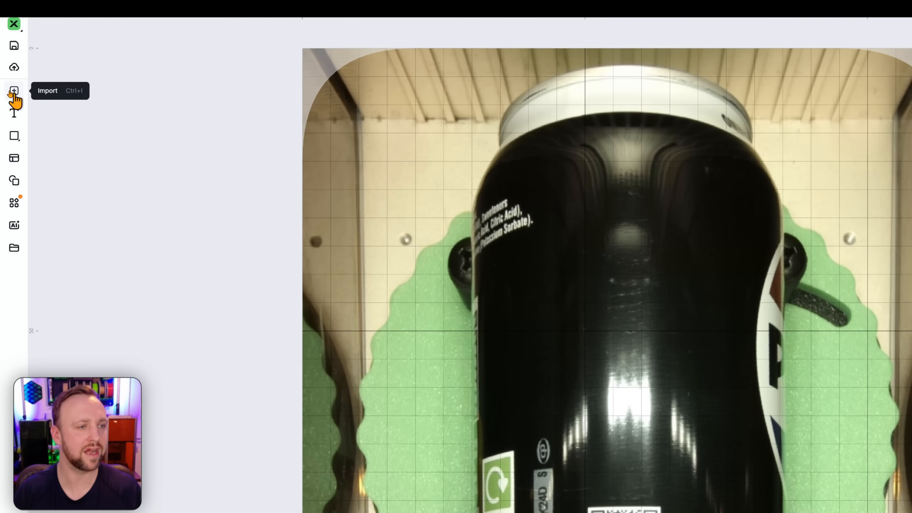
# Step: Import the image Stone Cold (No background).png from the Can Engraving Images folder
pyautogui.click(13, 92)
pyautogui.doubleClick(163, 95)
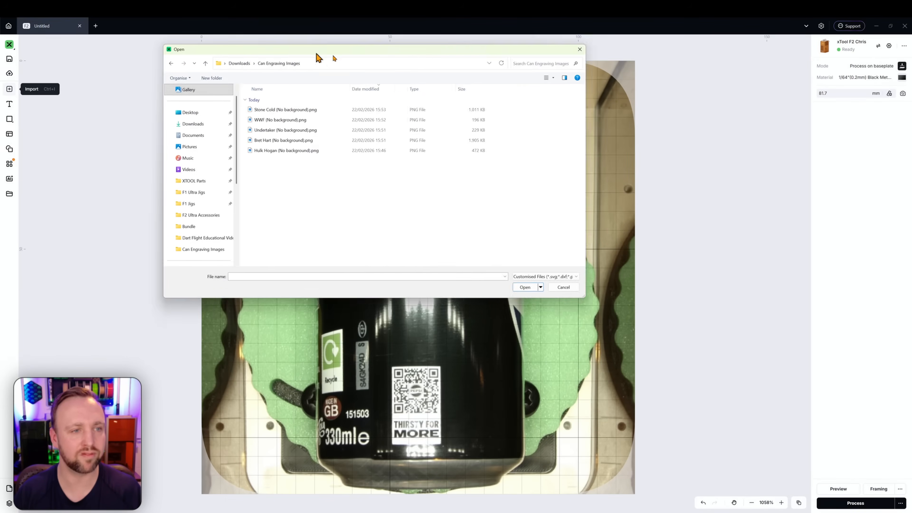
pyautogui.moveTo(318, 56); pyautogui.dragTo(403, 99)
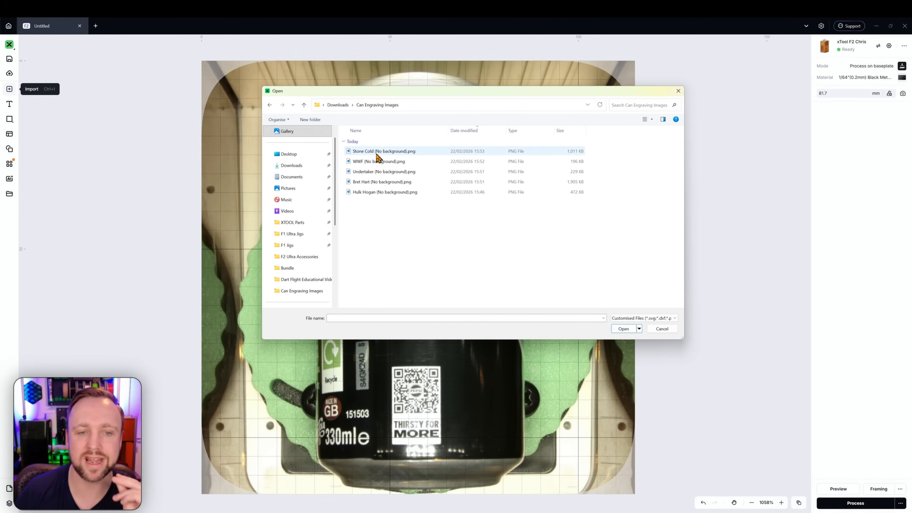
pyautogui.doubleClick(377, 155)
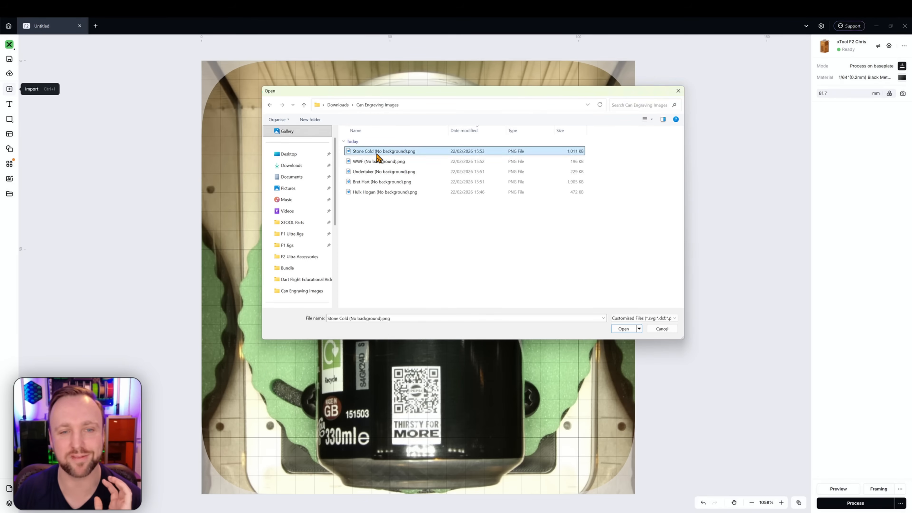
# Step: Scale the imported image down to about 20 mm wide by 25 mm high on the front of the can
pyautogui.scroll(-2, 427, 223)
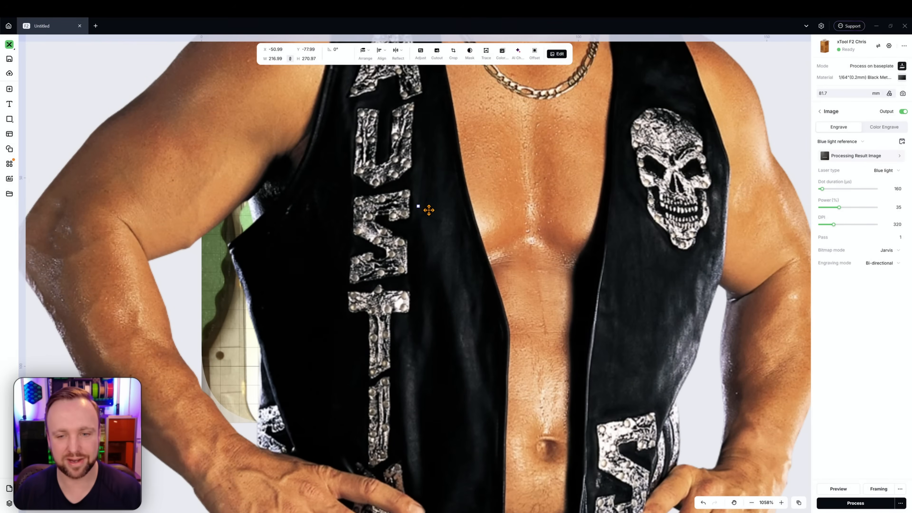
pyautogui.scroll(3, 428, 210)
pyautogui.scroll(-6, 433, 202)
pyautogui.scroll(3, 435, 202)
pyautogui.scroll(1, 432, 159)
pyautogui.moveTo(430, 108); pyautogui.dragTo(430, 240)
pyautogui.scroll(4, 426, 258)
pyautogui.scroll(2, 432, 240)
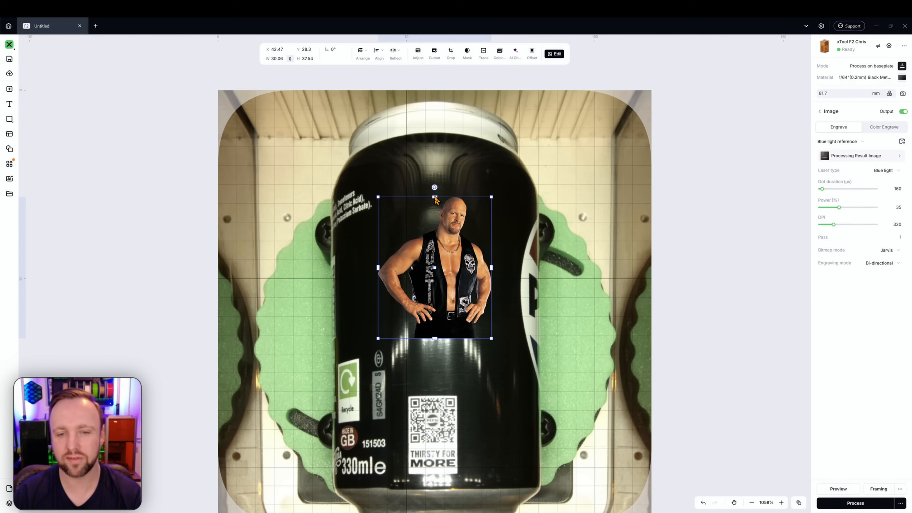
pyautogui.moveTo(436, 199); pyautogui.dragTo(439, 220)
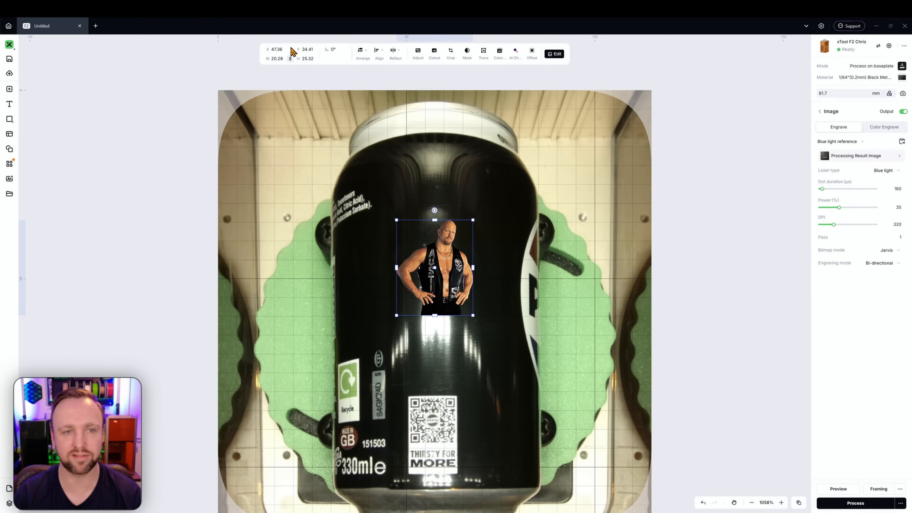
# Step: Set the image height to 30 mm and reposition it on the upper half of the can at X 45.49, Y 27.5
pyautogui.click(305, 58)
pyautogui.write('30')
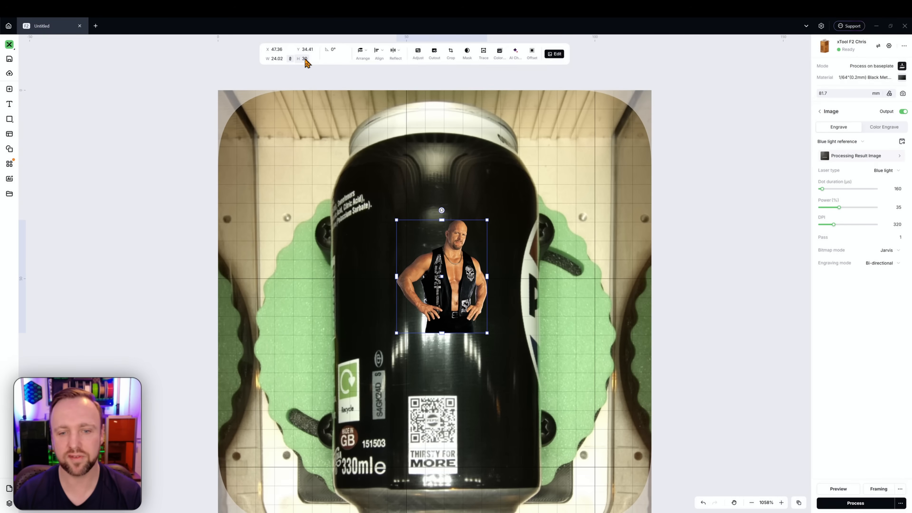
pyautogui.press('Return')
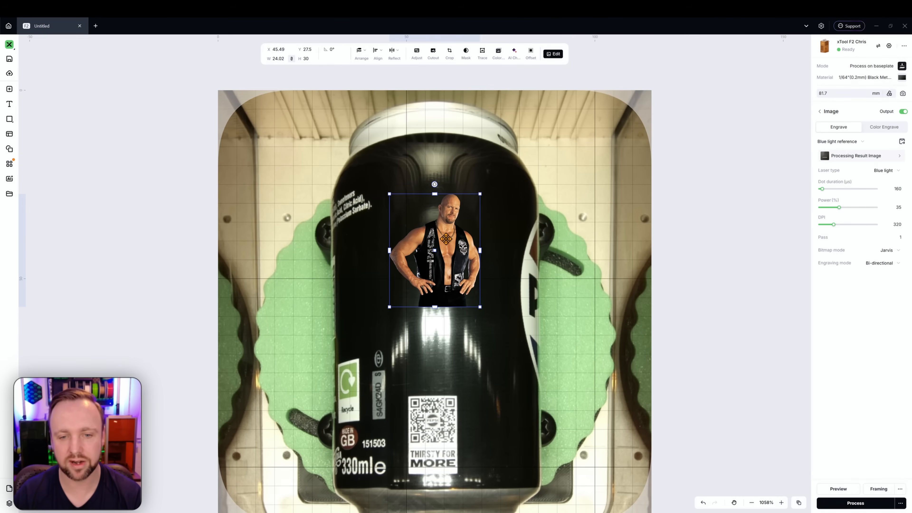
pyautogui.scroll(5, 453, 267)
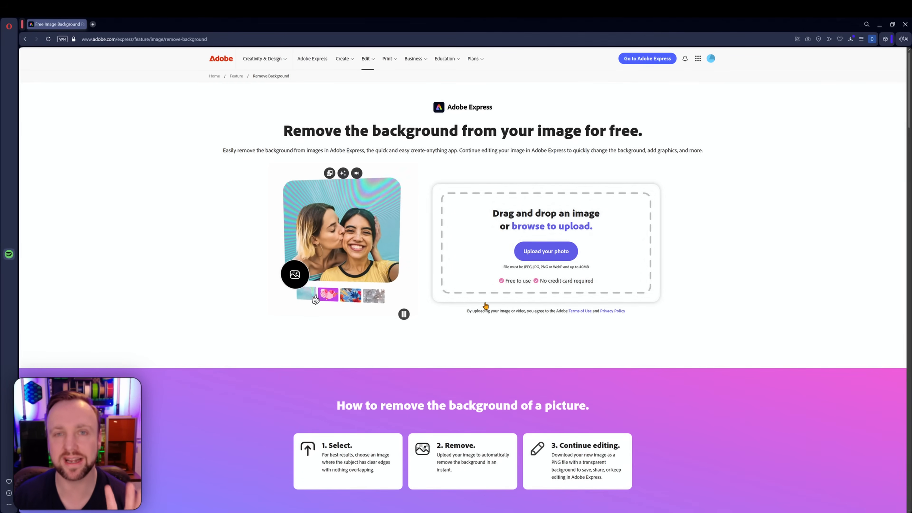
# Step: Switch to Adobe Express, upload the wrestler's photo for background removal and download the cutout
pyautogui.click(534, 253)
pyautogui.click(62, 482)
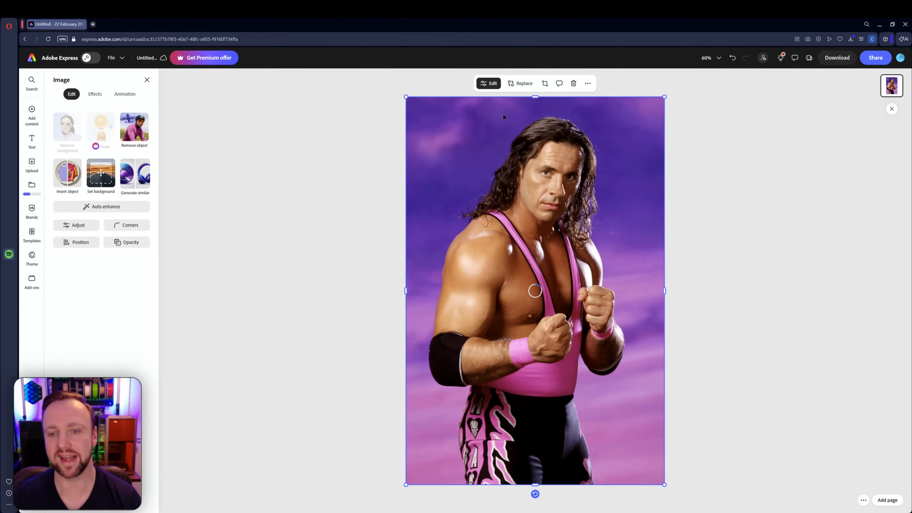
pyautogui.click(838, 60)
pyautogui.click(831, 177)
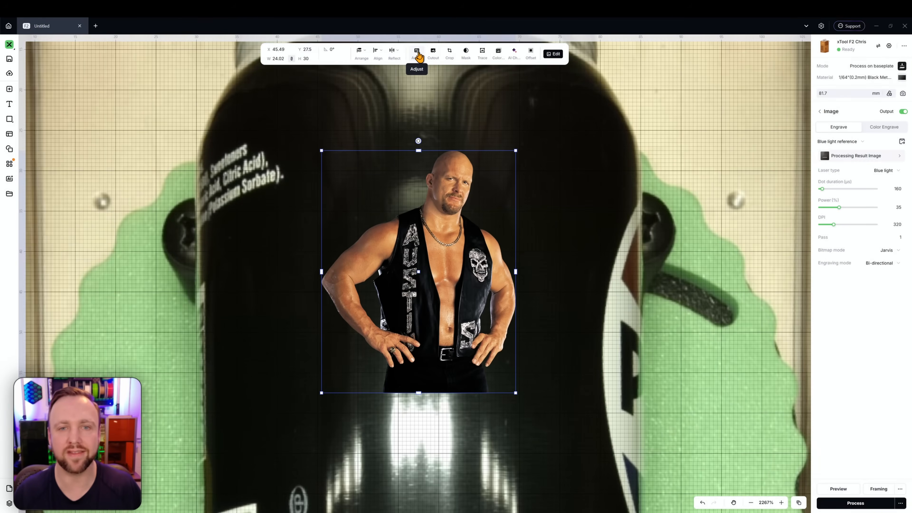
# Step: Switch back to the engraving project and auto-adjust the wrestler image for the chosen material
pyautogui.click(418, 54)
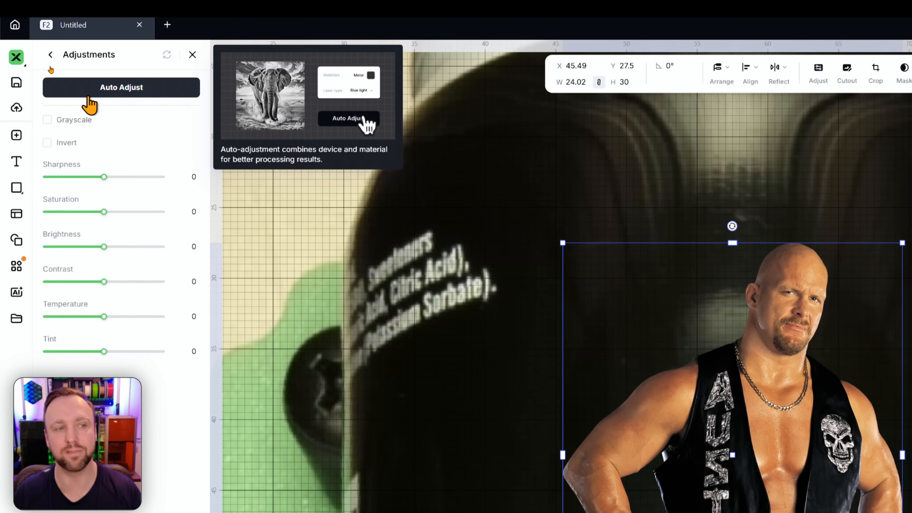
pyautogui.click(77, 74)
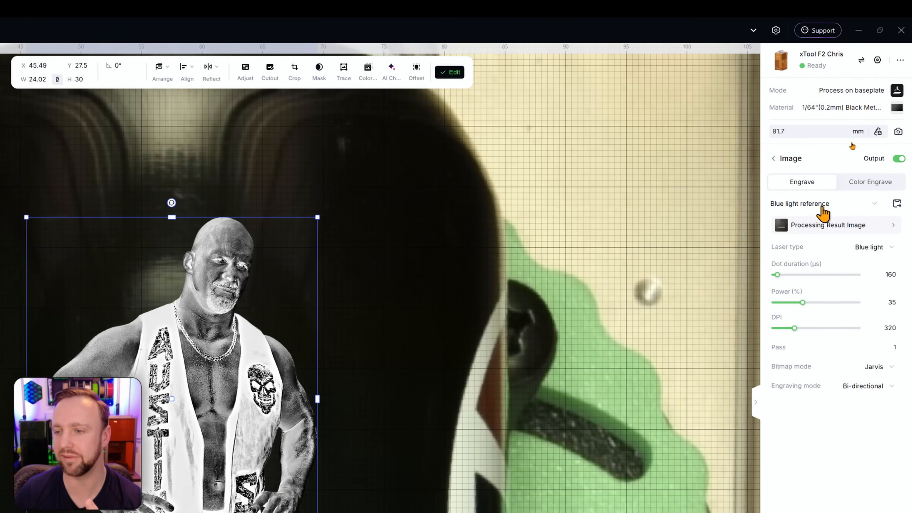
# Step: Apply the F2 - Black Anodized Aluminium material with its single-portrait photo engraving preset and set the DPI to 350
pyautogui.click(823, 206)
pyautogui.click(838, 109)
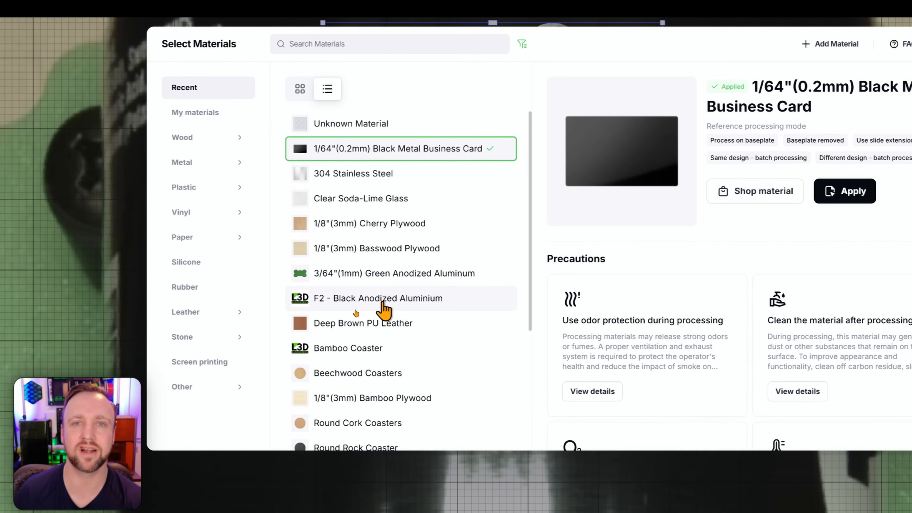
pyautogui.click(383, 308)
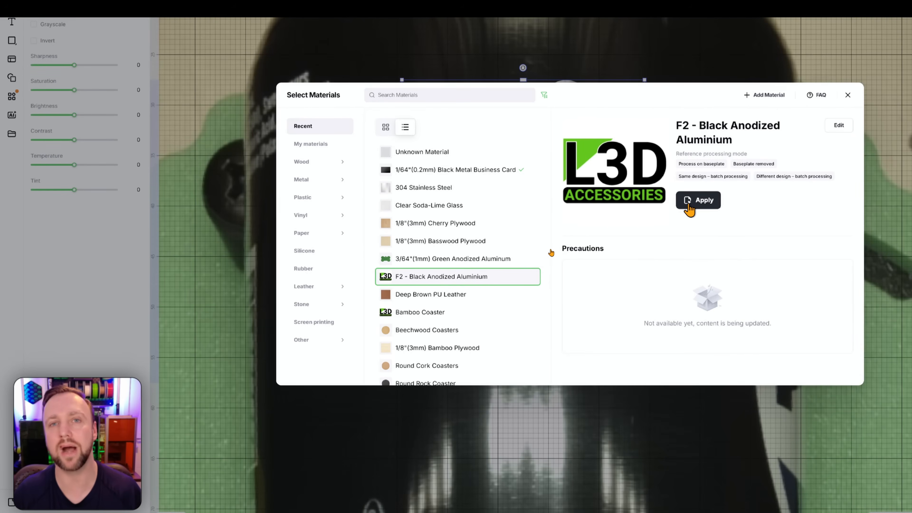
pyautogui.click(740, 194)
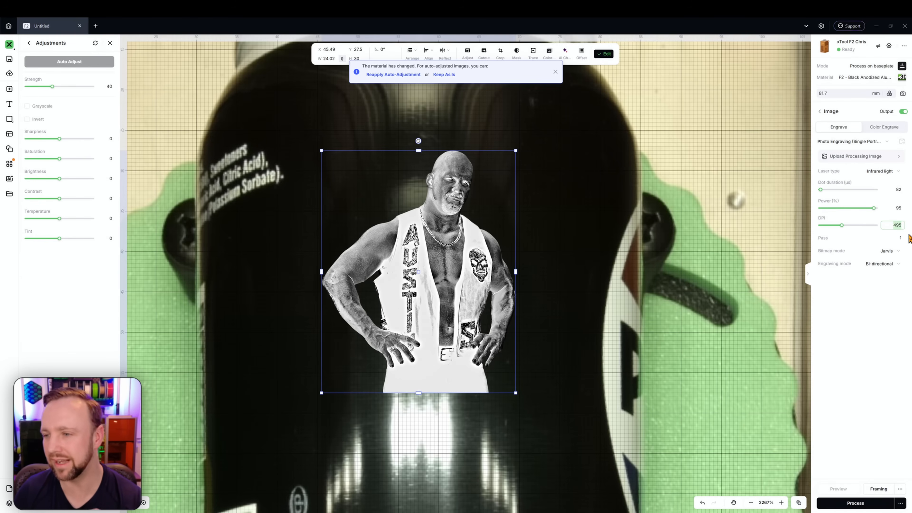
pyautogui.press('Return')
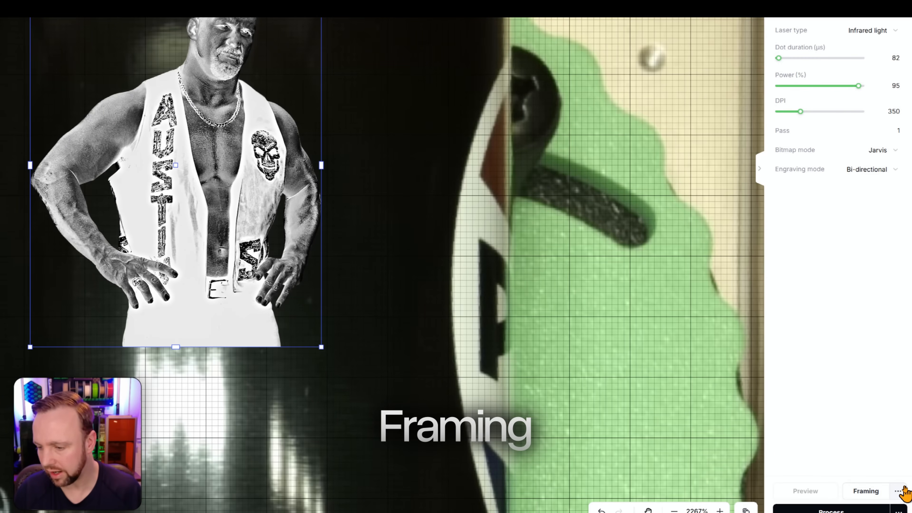
# Step: Set the framing mode to Outline and start framing the image on the can
pyautogui.click(898, 493)
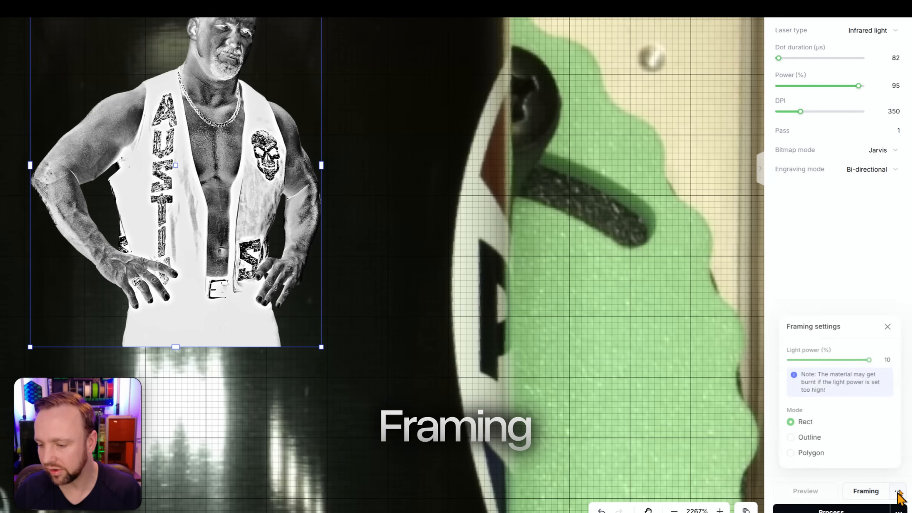
pyautogui.click(786, 443)
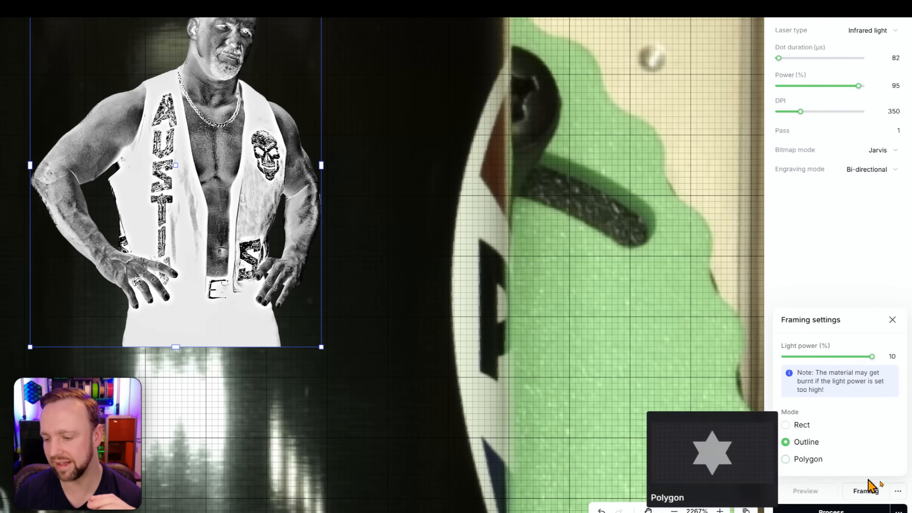
pyautogui.click(864, 493)
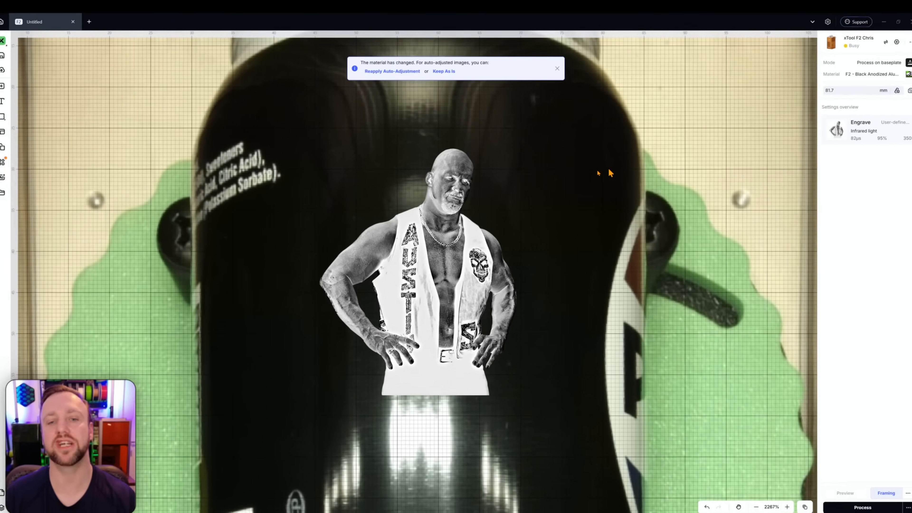
pyautogui.scroll(-3, 586, 182)
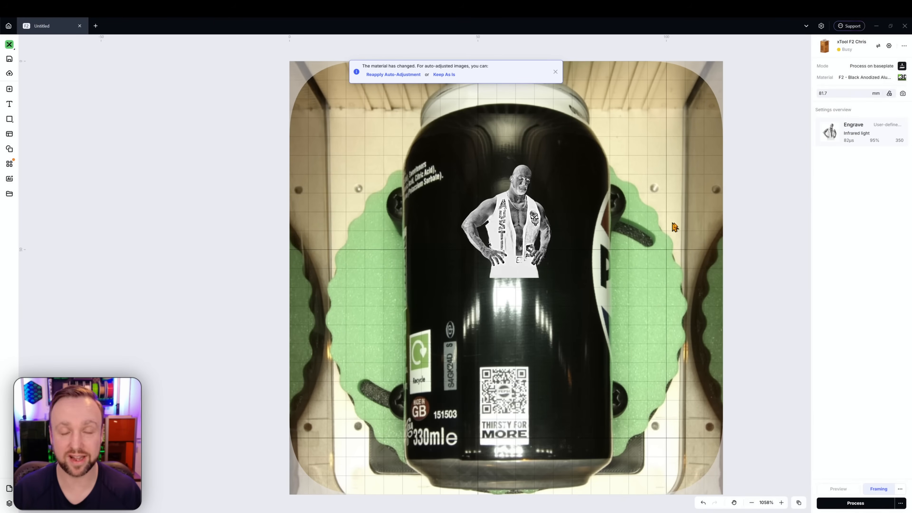
# Step: Recapture the camera image of the repositioned can and dismiss the material-change notice
pyautogui.click(898, 98)
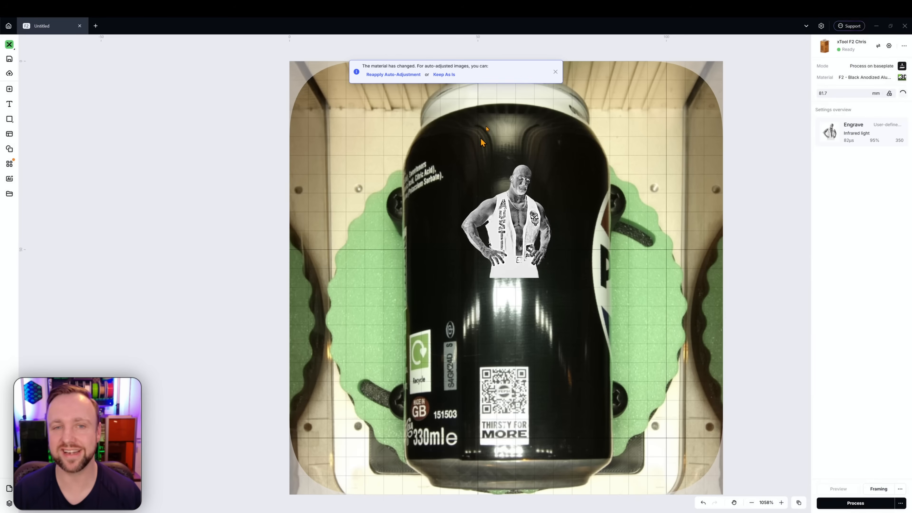
pyautogui.click(556, 72)
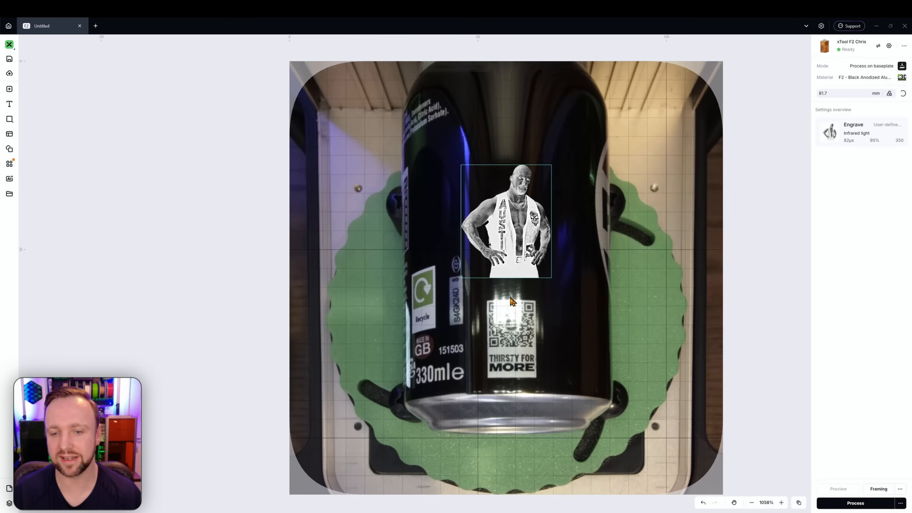
# Step: Set the wrestler image's height to 35 mm and place it above the QR code at X 43.49, Y 24.48
pyautogui.click(493, 249)
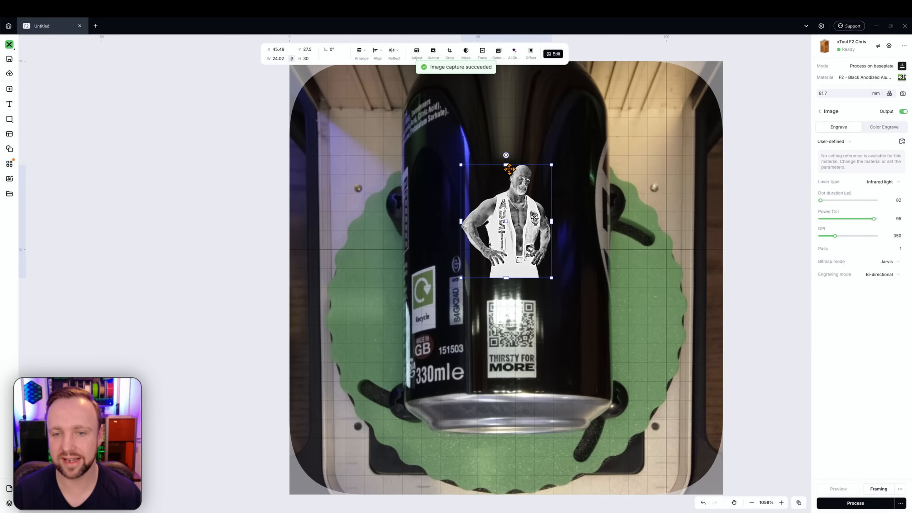
pyautogui.moveTo(508, 163); pyautogui.dragTo(508, 160)
pyautogui.doubleClick(308, 59)
pyautogui.write('35')
pyautogui.press('Return')
pyautogui.moveTo(488, 204); pyautogui.dragTo(498, 203)
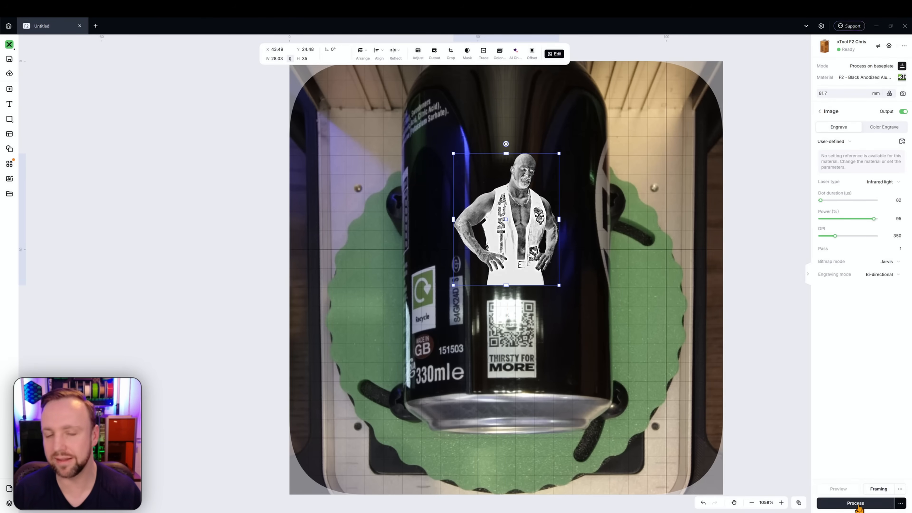
# Step: Send the design to processing and start the engraving job
pyautogui.click(858, 507)
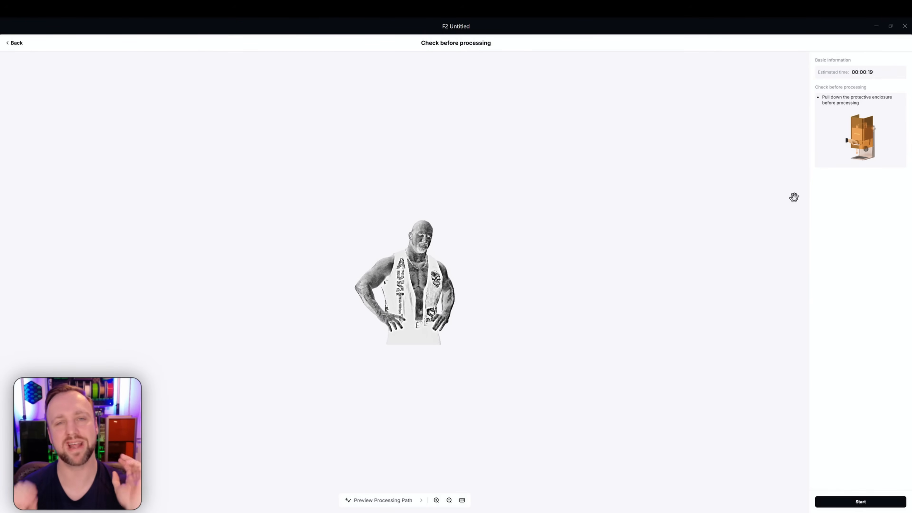
pyautogui.click(858, 502)
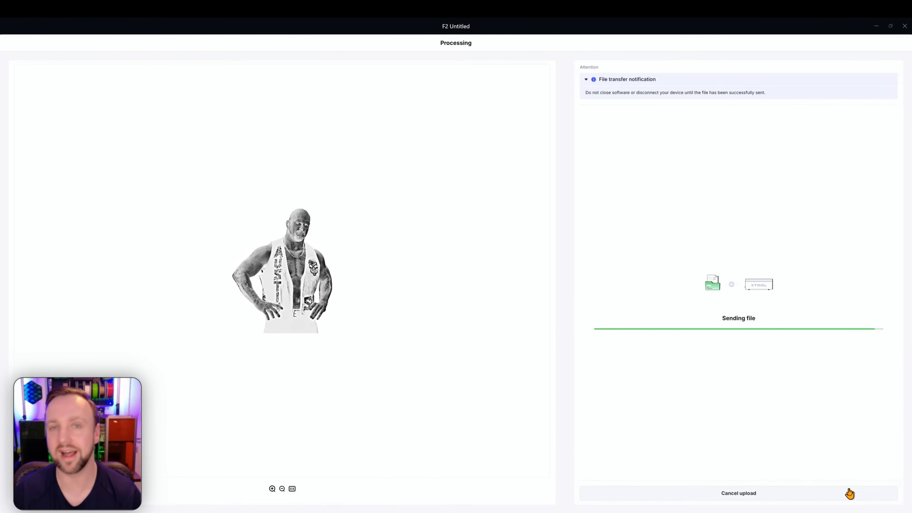